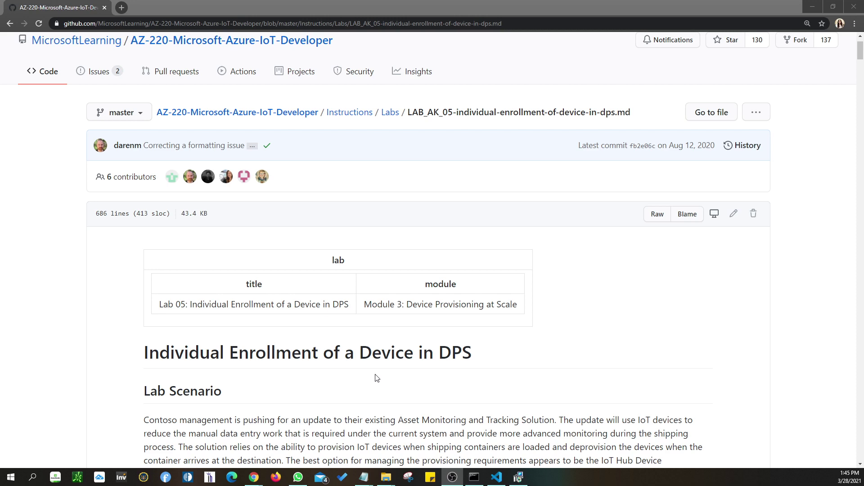
Step: Arrange the lab instructions and the Azure portal windows side by side, giving the portal about three quarters of the screen width
scroll(377, 378, down, 2)
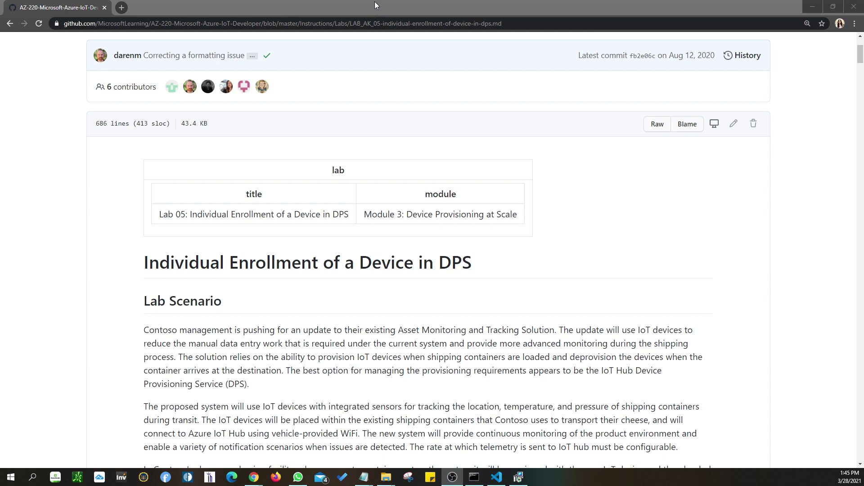
drag(360, 8, 859, 93)
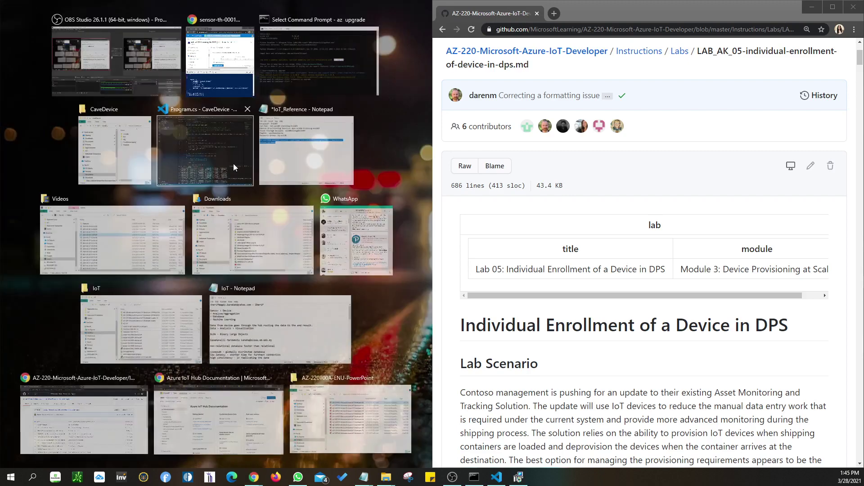
click(223, 54)
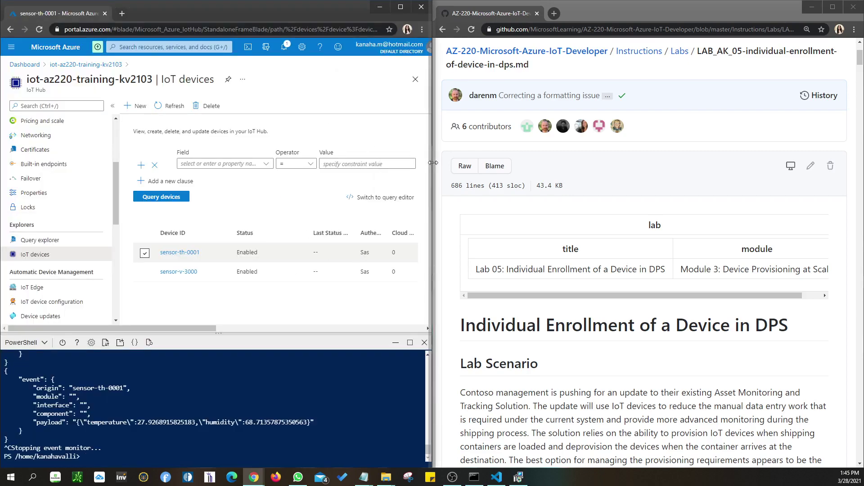
drag(561, 171, 639, 171)
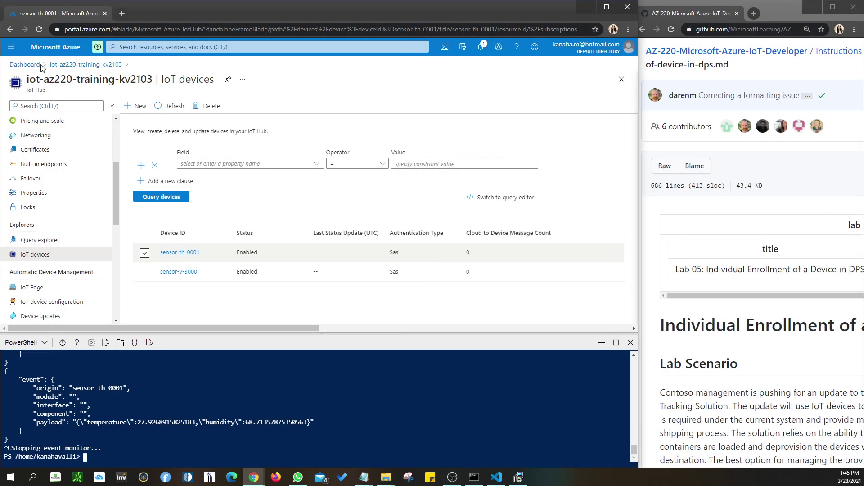
Step: Return to the AZ-220 portal dashboard and close Cloud Shell, checking and dismissing the notifications pane
click(29, 68)
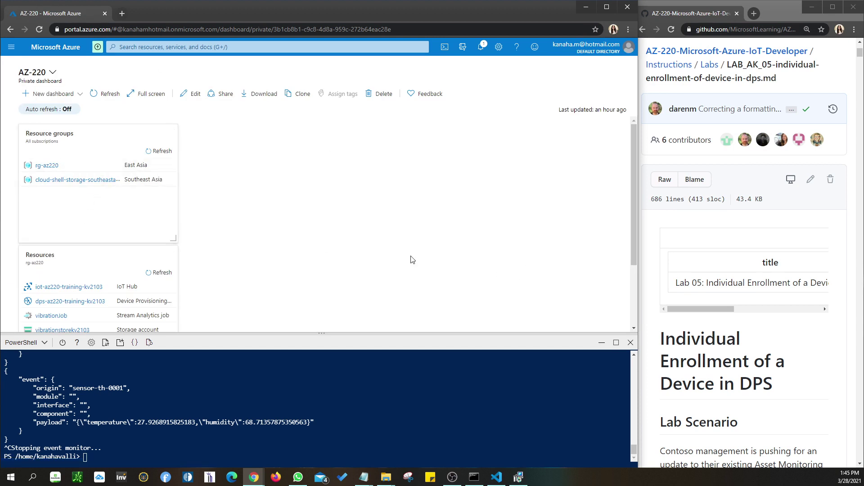
click(631, 343)
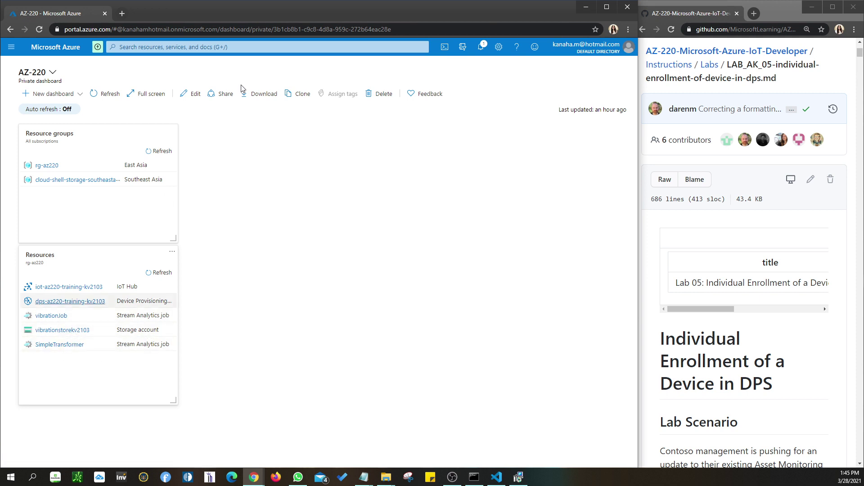
click(483, 50)
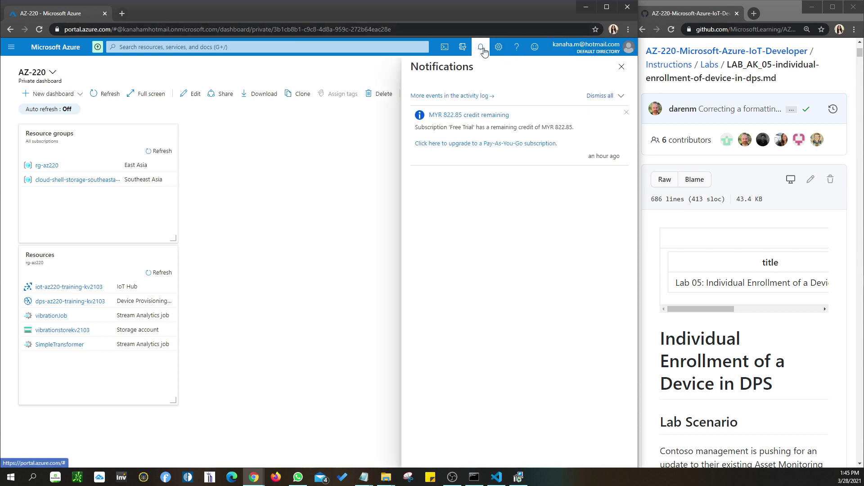
click(622, 67)
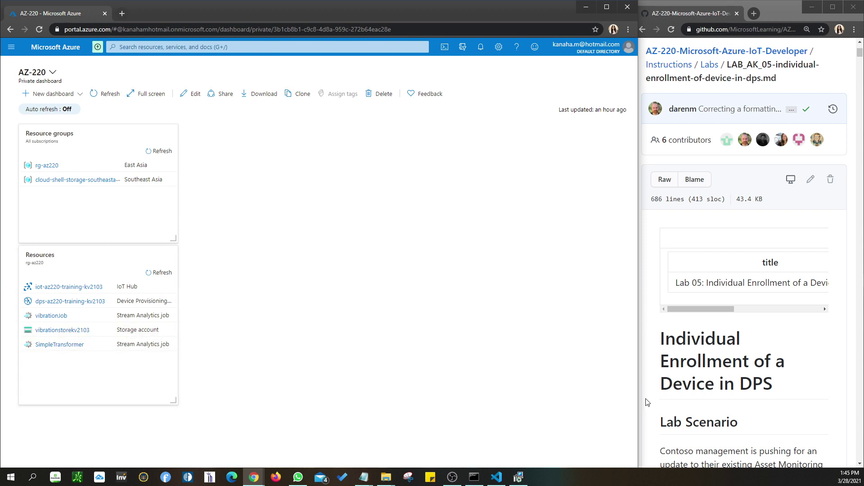
Step: Read the Lab 05 scenario and overview in the instructions, down to the Exercise 1 prerequisites
mouse_move(639, 398)
mouse_down()
mouse_move(672, 397)
mouse_move(625, 399)
mouse_move(638, 393)
mouse_up()
click(656, 387)
click(612, 394)
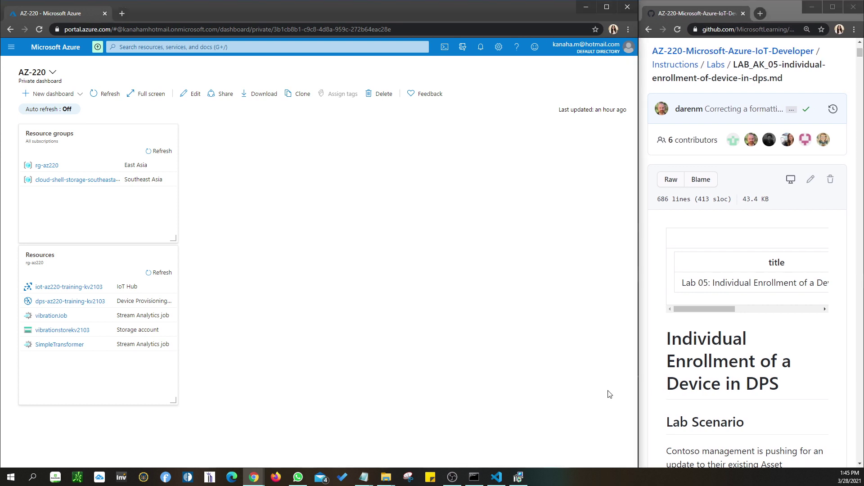
scroll(658, 378, down, 2)
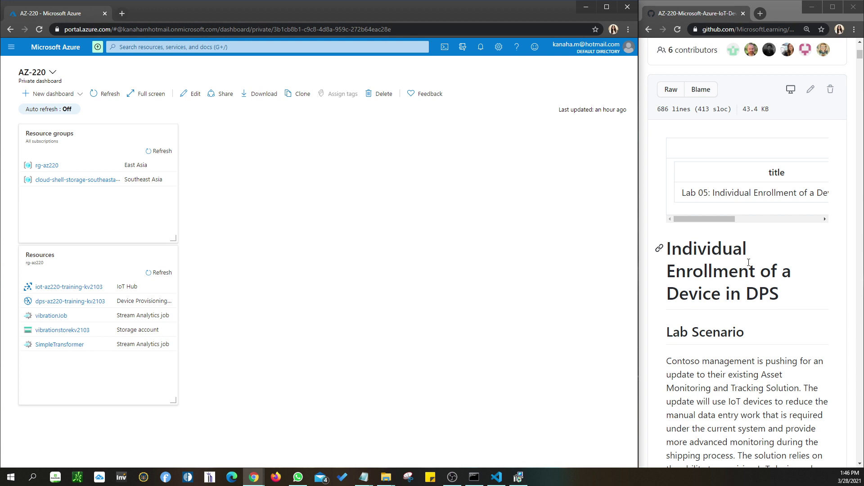
scroll(749, 263, down, 7)
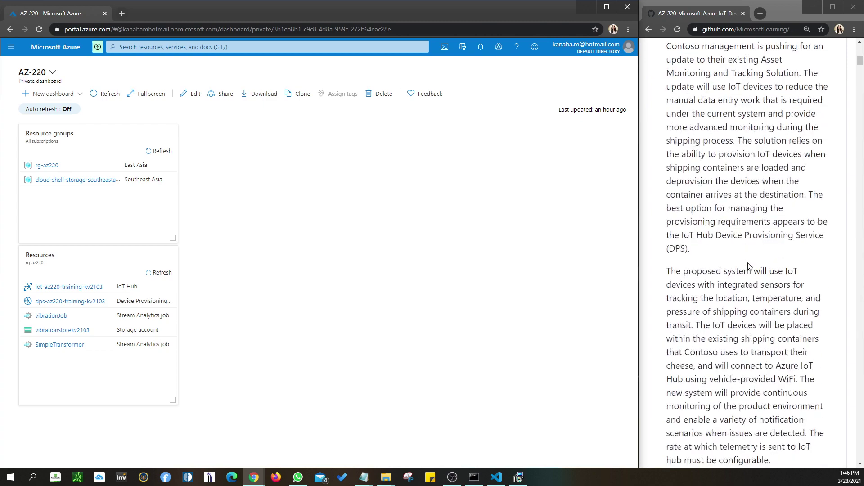
scroll(749, 266, down, 9)
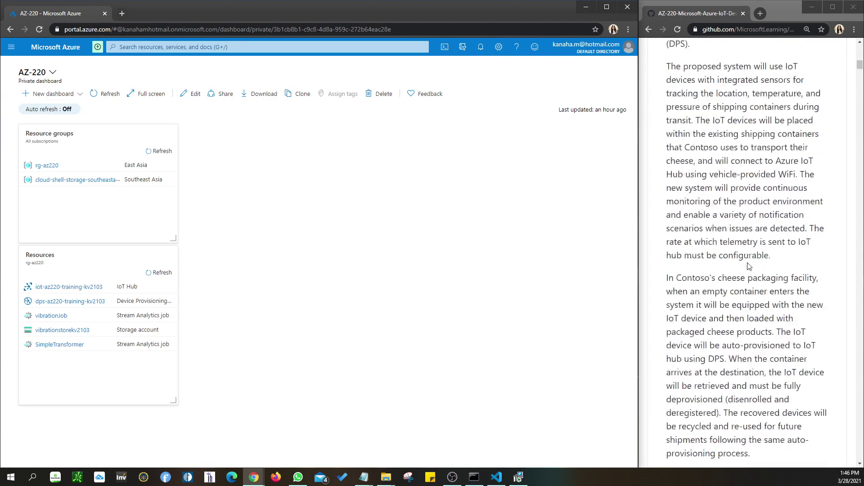
scroll(749, 266, down, 6)
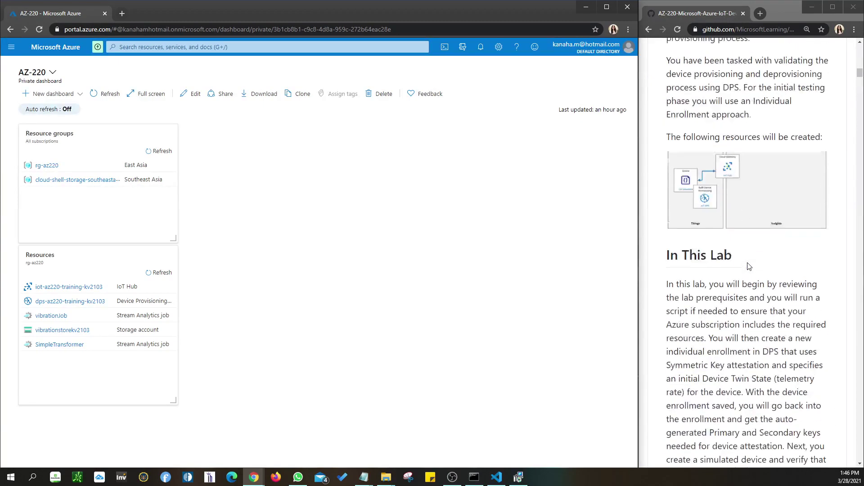
scroll(740, 251, down, 8)
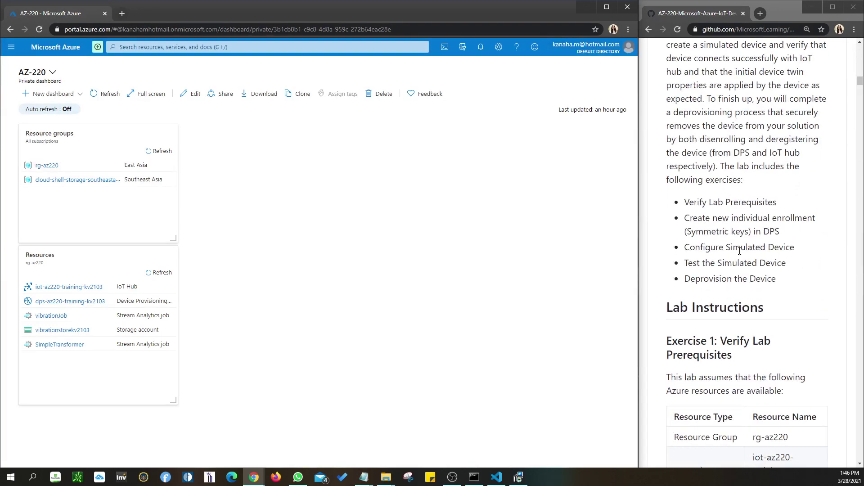
scroll(739, 251, down, 4)
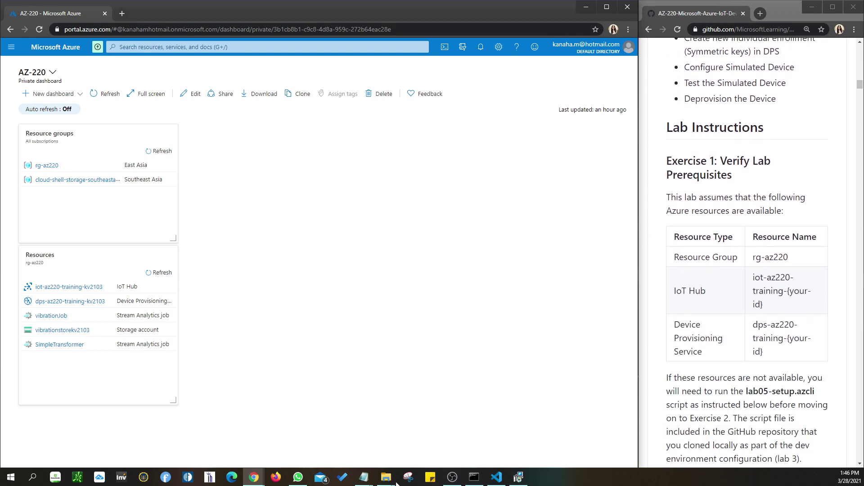
Step: Switch to the IoT_Reference file in Notepad and delete the az iot hub monitor-events command below the resource details
mouse_move(364, 476)
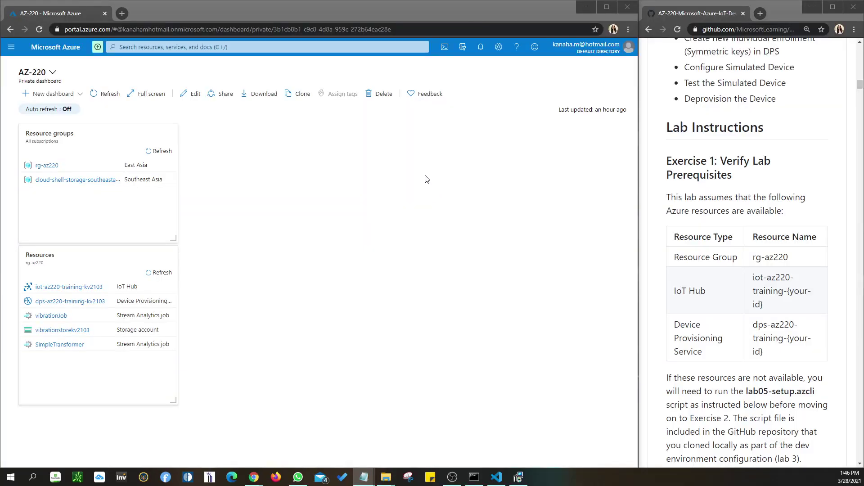
click(364, 477)
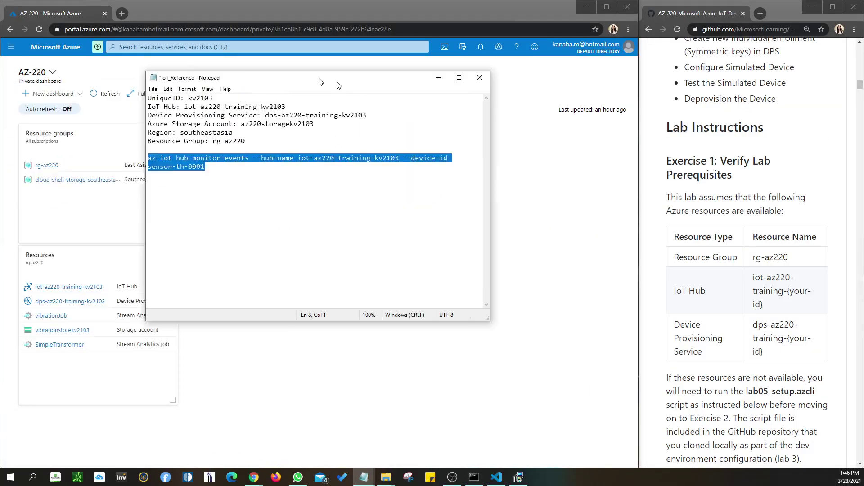
click(327, 166)
drag(289, 184, 200, 153)
drag(322, 179, 209, 167)
key(BackSpace)
key(BackSpace)
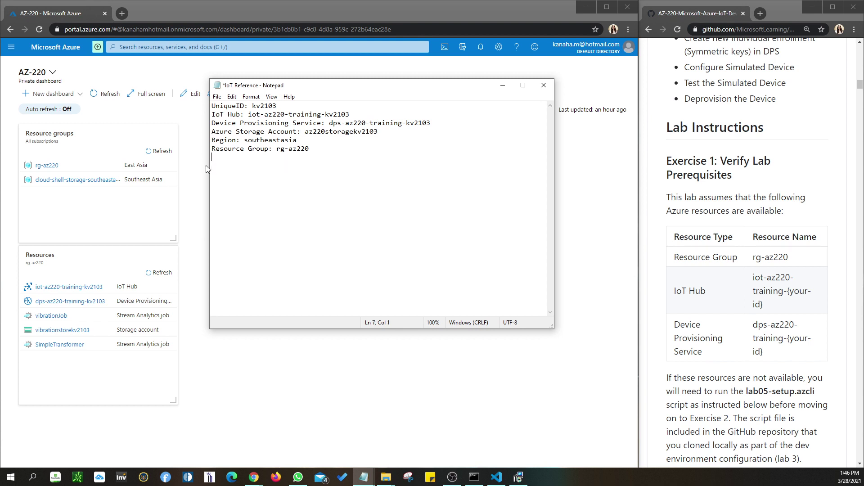
Step: Save the IoT_Reference notes, review the resource names in them and minimize the file
click(217, 96)
click(228, 137)
drag(318, 149, 191, 109)
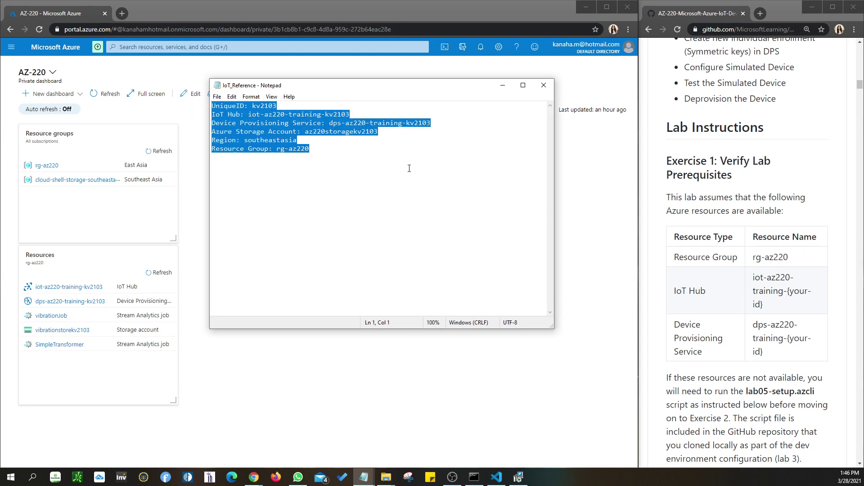
click(424, 155)
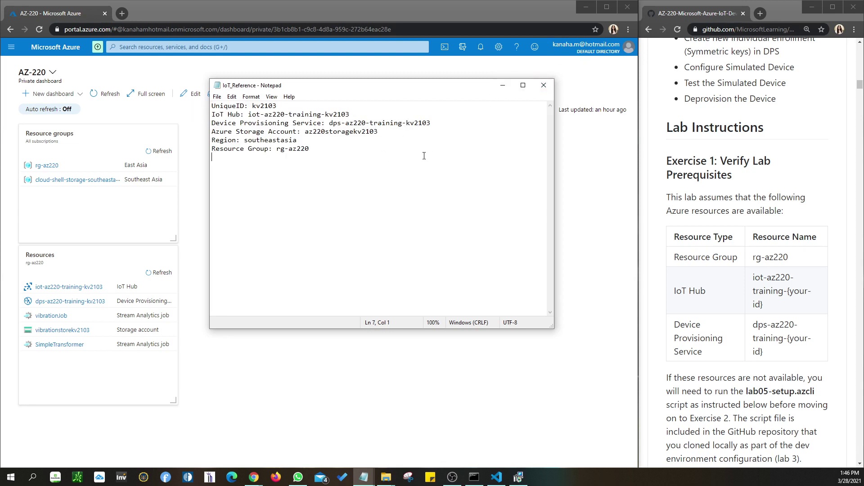
click(502, 89)
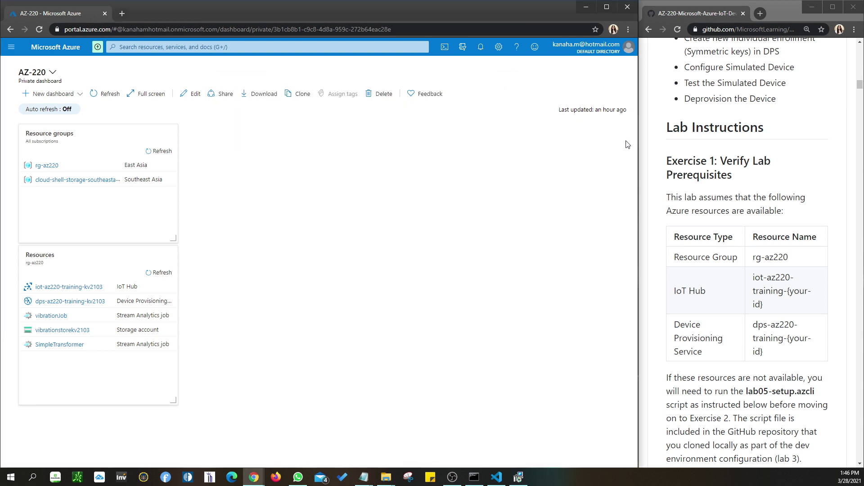
Step: Compare the required resource group, IoT Hub and Device Provisioning Service in Exercise 1 with the resources on the portal dashboard
scroll(777, 234, down, 1)
scroll(777, 234, down, 1)
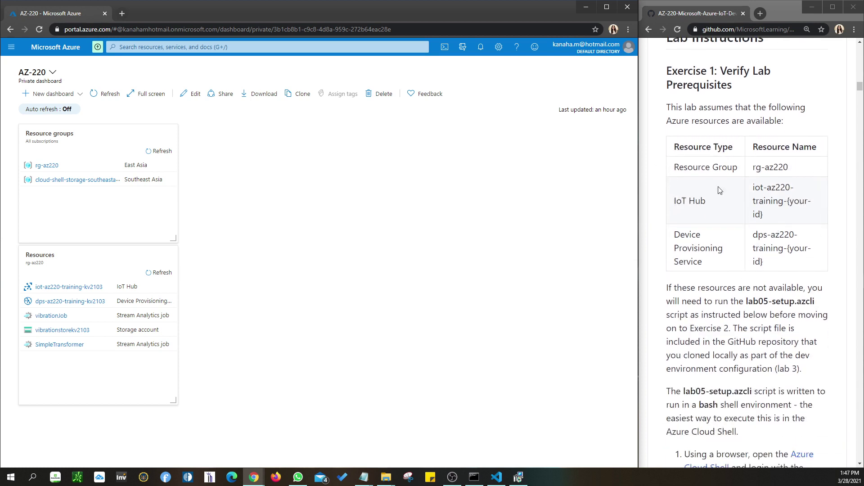
drag(694, 168, 806, 173)
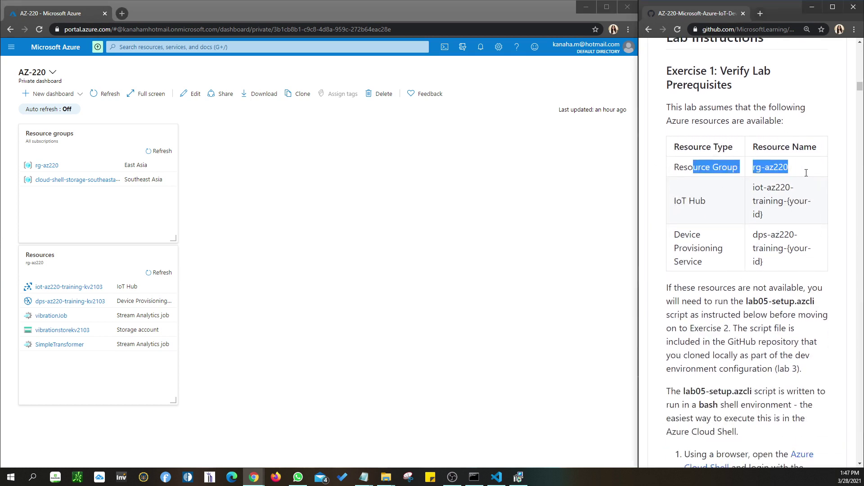
double_click(684, 200)
drag(694, 248, 709, 270)
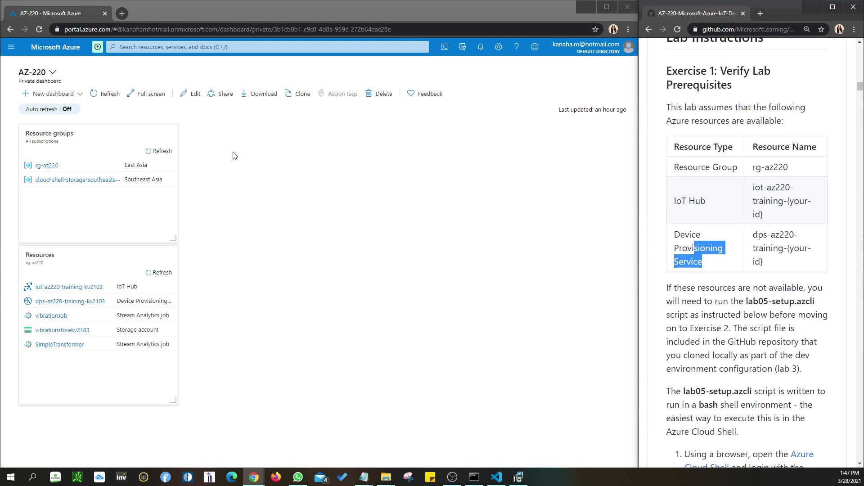
click(309, 218)
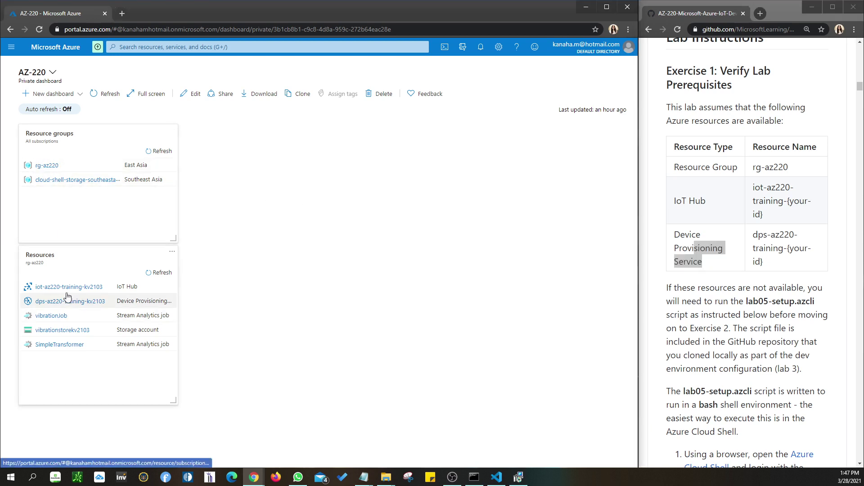
Step: Open Cloud Shell in the portal and focus its command prompt, following the lab's setup script instructions
click(743, 315)
scroll(742, 316, down, 4)
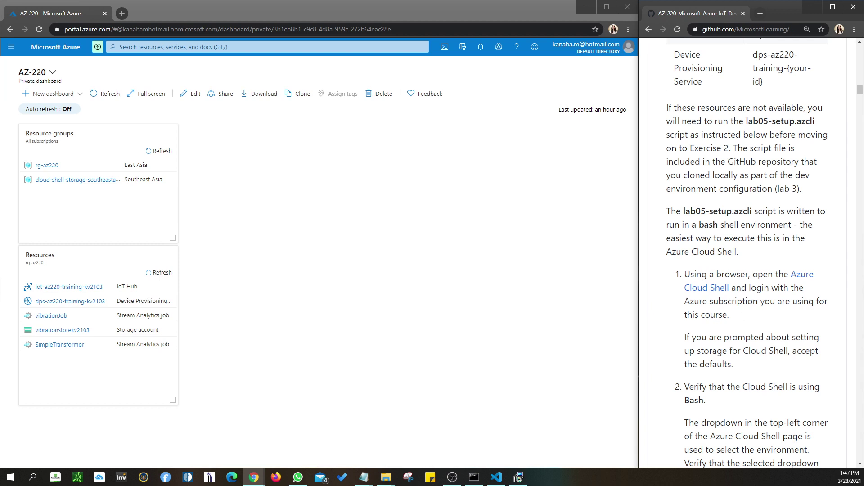
click(444, 48)
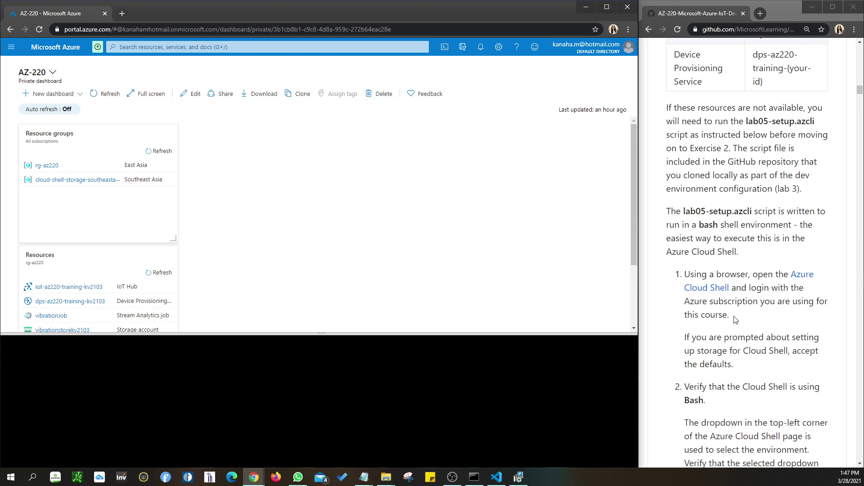
scroll(737, 324, down, 2)
scroll(737, 324, down, 2)
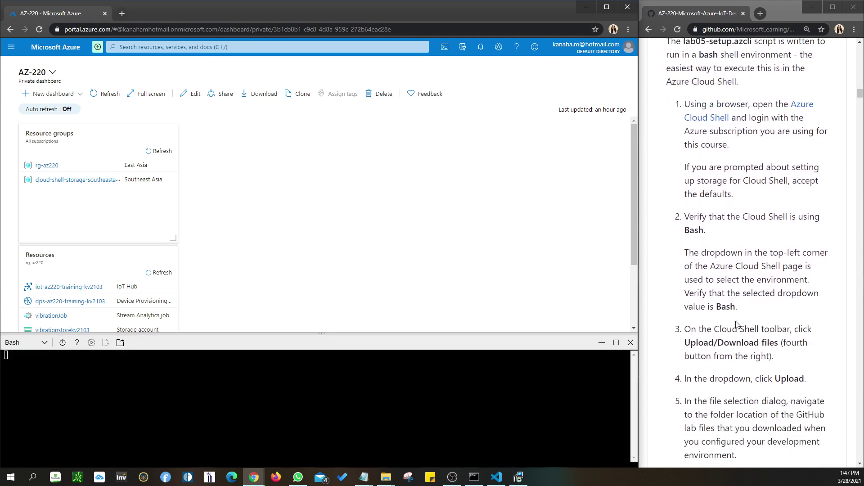
scroll(737, 324, down, 3)
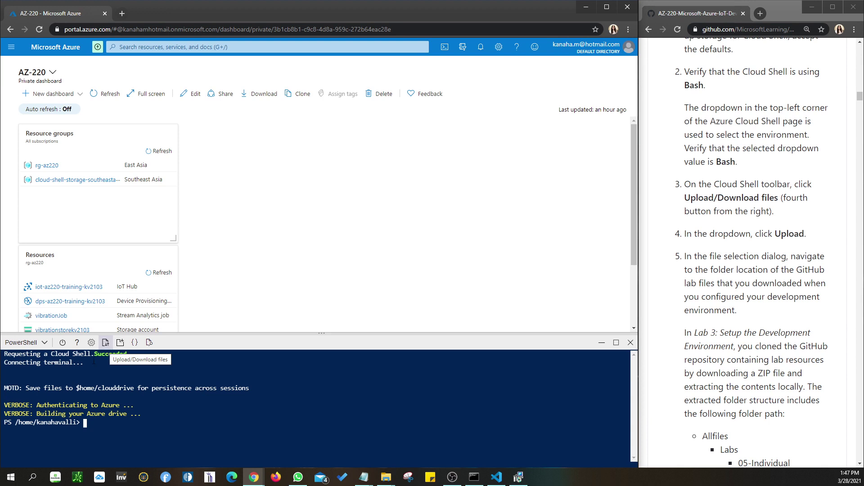
triple_click(59, 423)
click(59, 423)
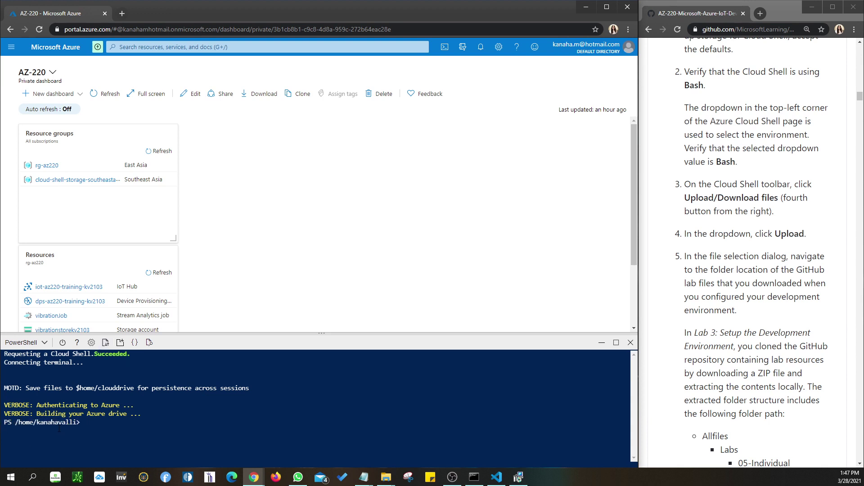
Step: Start a file upload to Cloud Shell, checking the lab's folder path for the lab05-setup.azcli script
click(106, 344)
scroll(756, 364, down, 5)
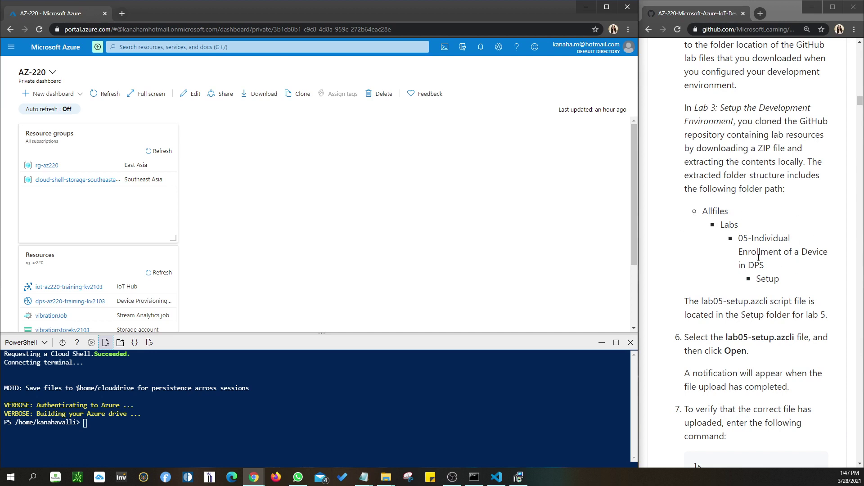
click(106, 345)
click(112, 362)
click(104, 345)
click(112, 358)
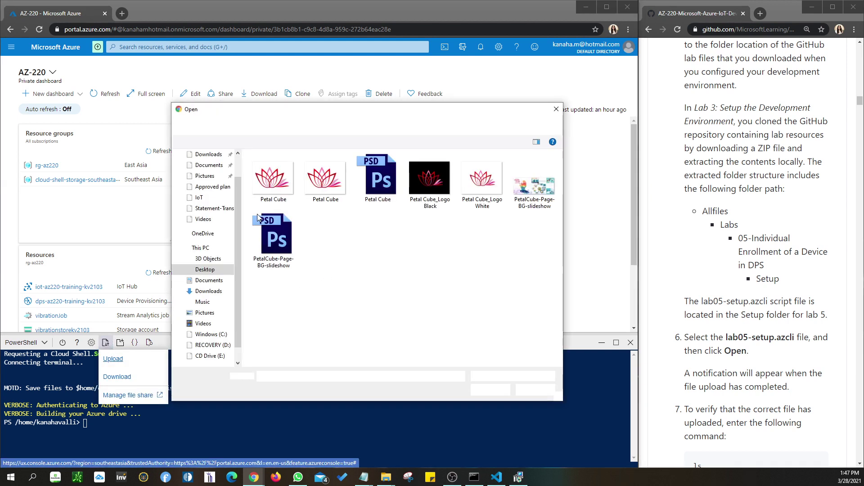
Step: Browse from Downloads through AZ-220-Microsoft-Azure-IoT-Developer-master and Allfiles/Labs to lab 05's Setup folder, and cancel the upload
click(207, 183)
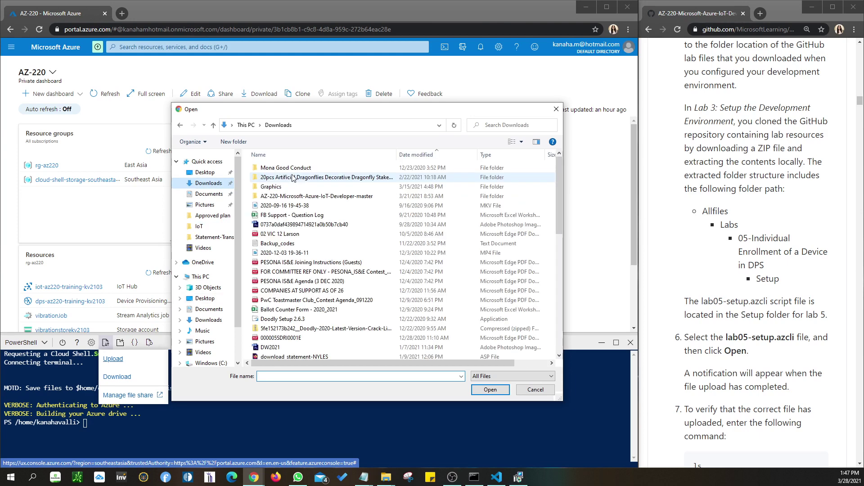
double_click(282, 196)
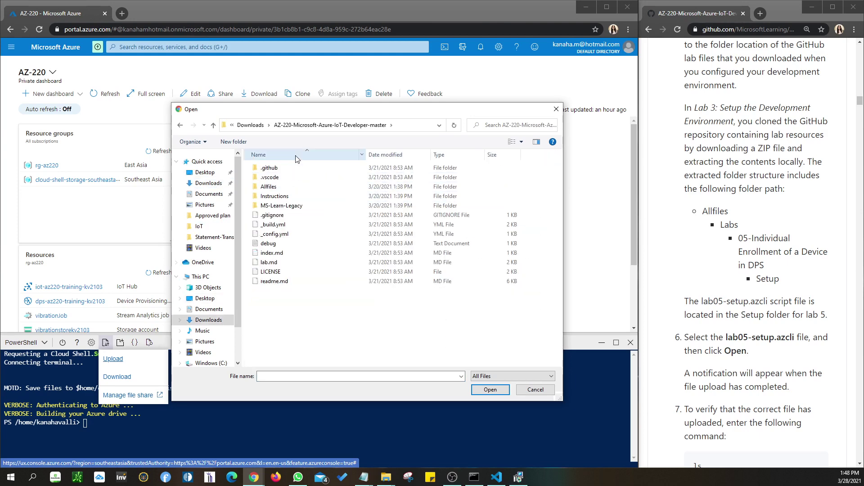
double_click(275, 186)
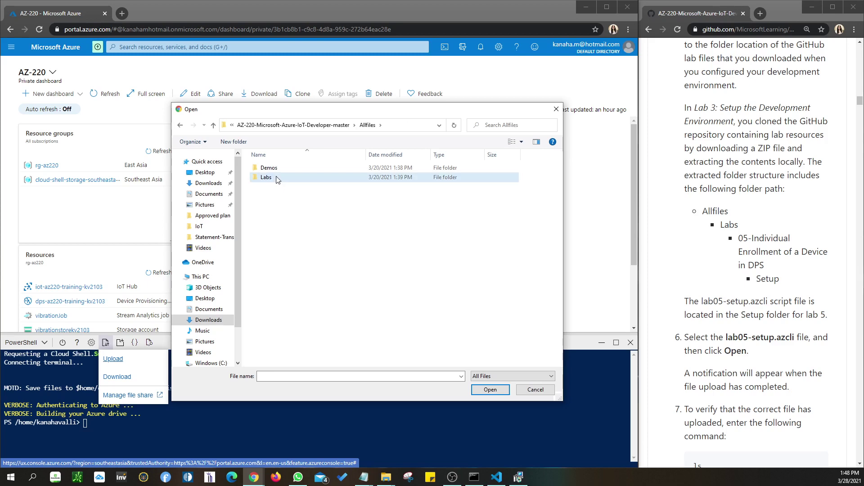
double_click(274, 178)
double_click(288, 206)
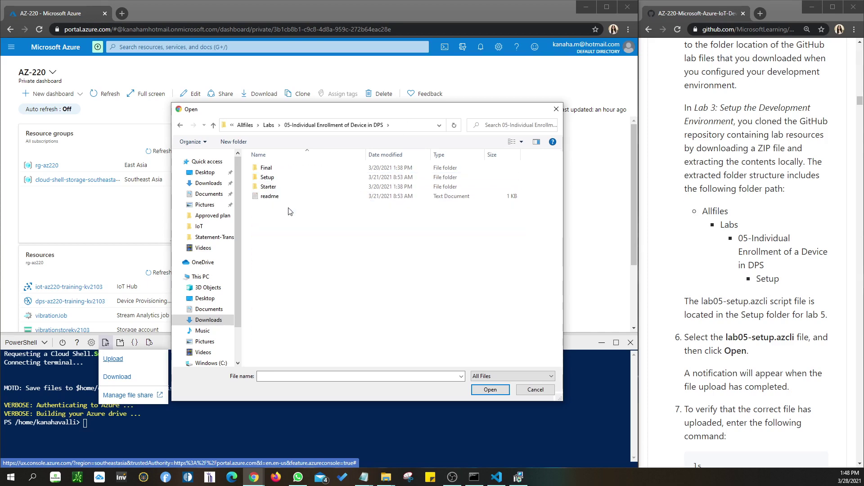
double_click(280, 180)
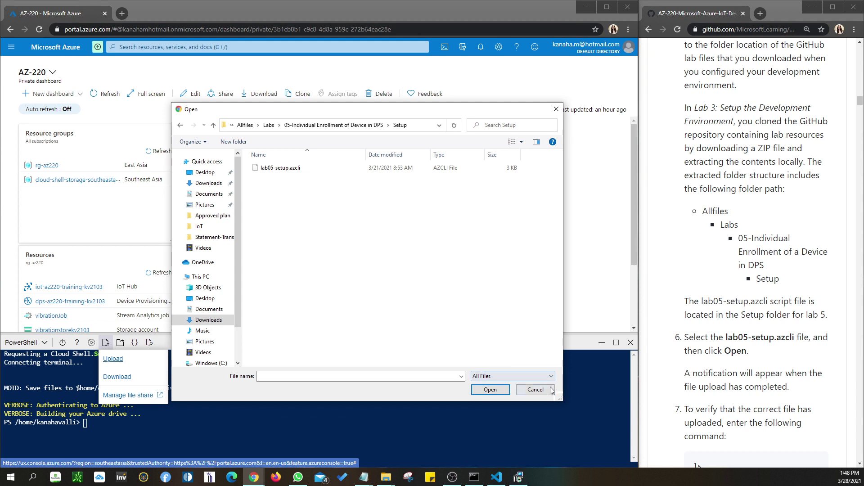
click(535, 389)
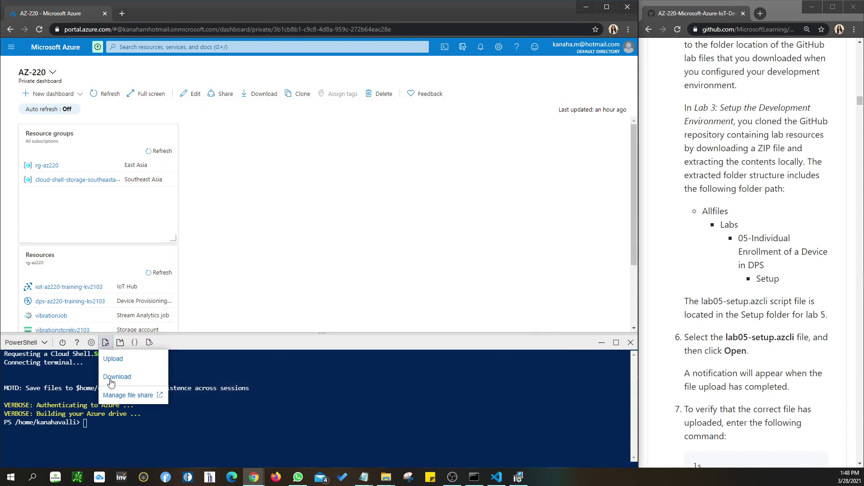
click(95, 427)
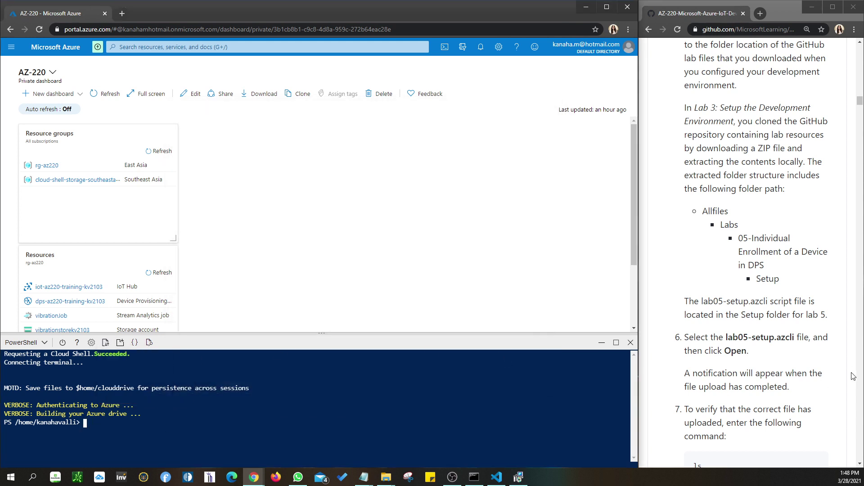
Step: List the contents of the current Cloud Shell directory with ls, as in step 7 of the lab
scroll(761, 360, down, 3)
scroll(751, 354, down, 2)
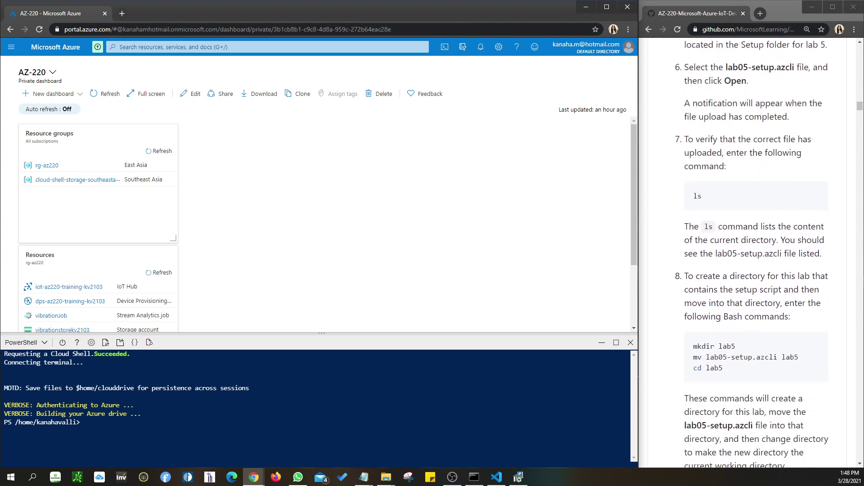
text(ls)
key(Return)
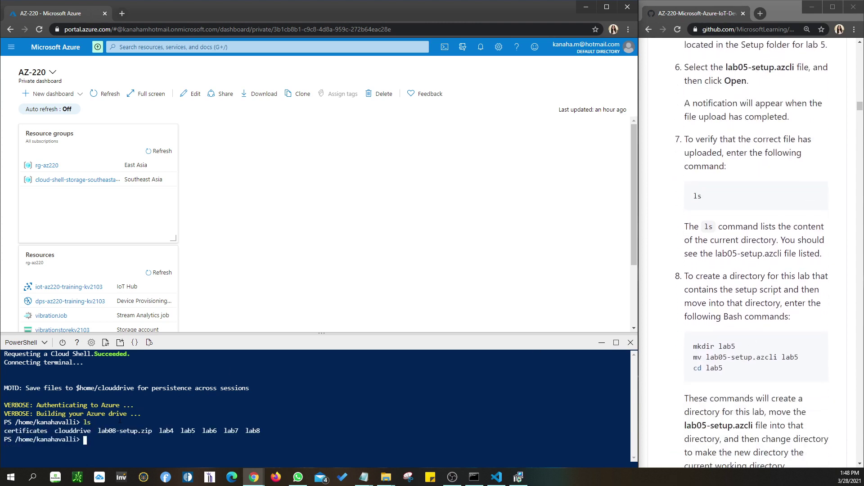
Step: Compare the lab's lab05-setup.azcli file name and its mkdir and mv commands with the items listed in Cloud Shell
drag(158, 431, 174, 431)
drag(726, 68, 795, 67)
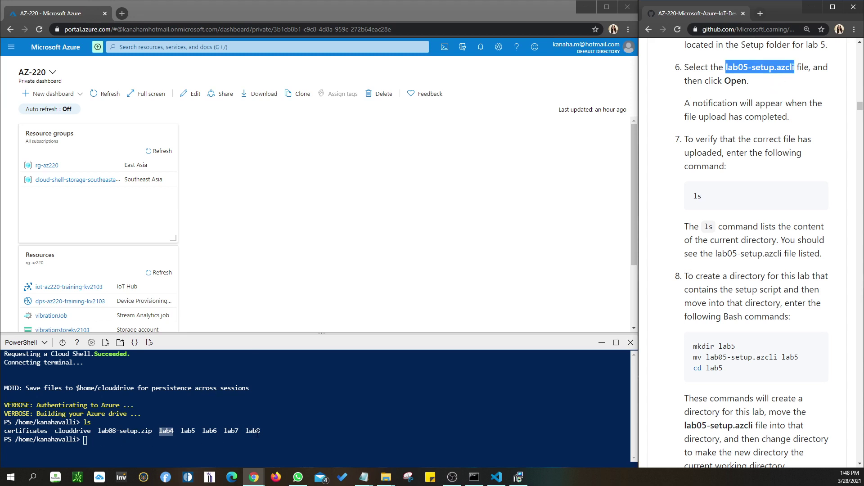
click(756, 153)
scroll(705, 254, down, 2)
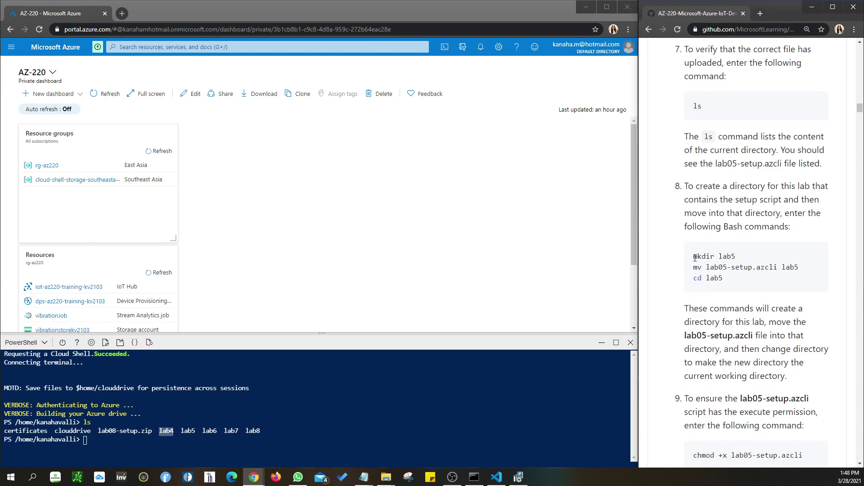
drag(695, 258, 738, 258)
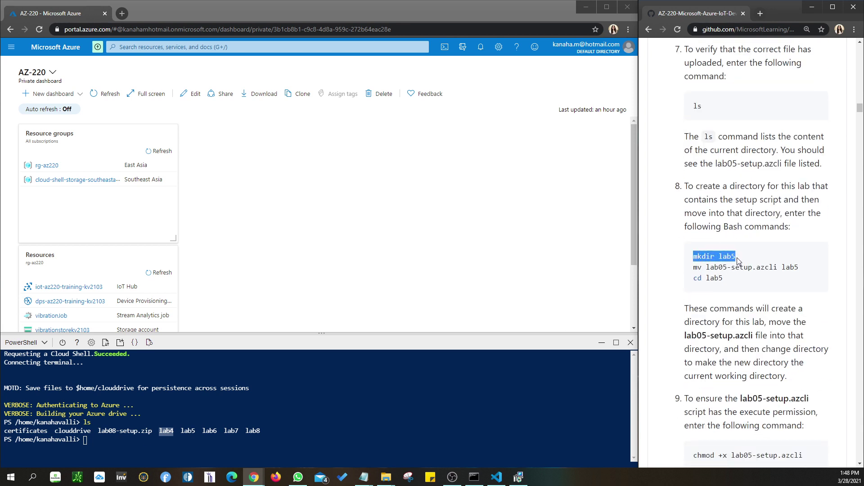
click(182, 432)
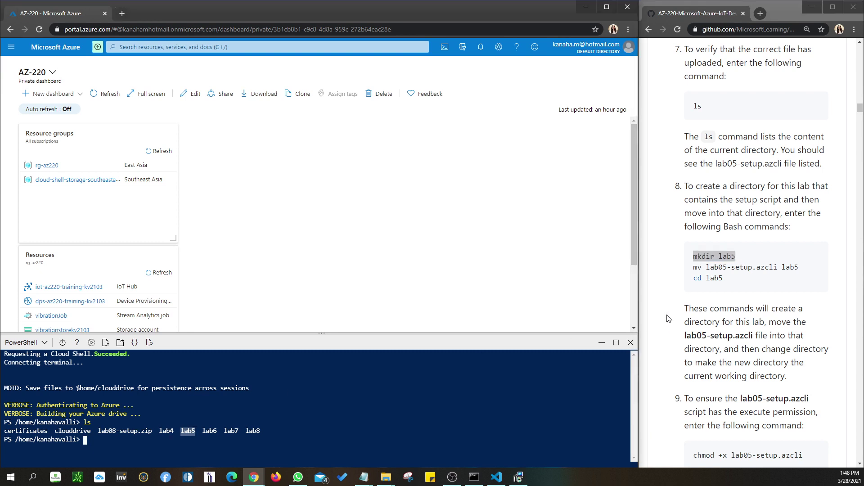
drag(694, 267, 803, 269)
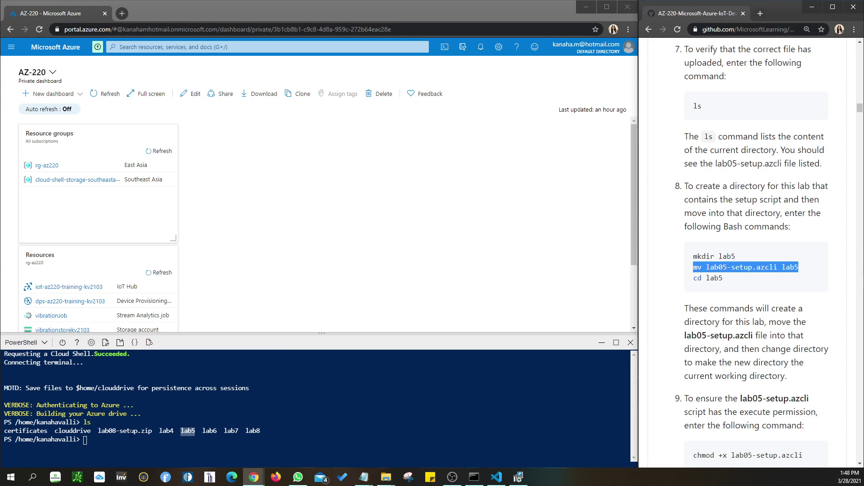
Step: Change the Cloud Shell working directory to lab5 with the cd command
click(135, 428)
text(cd la)
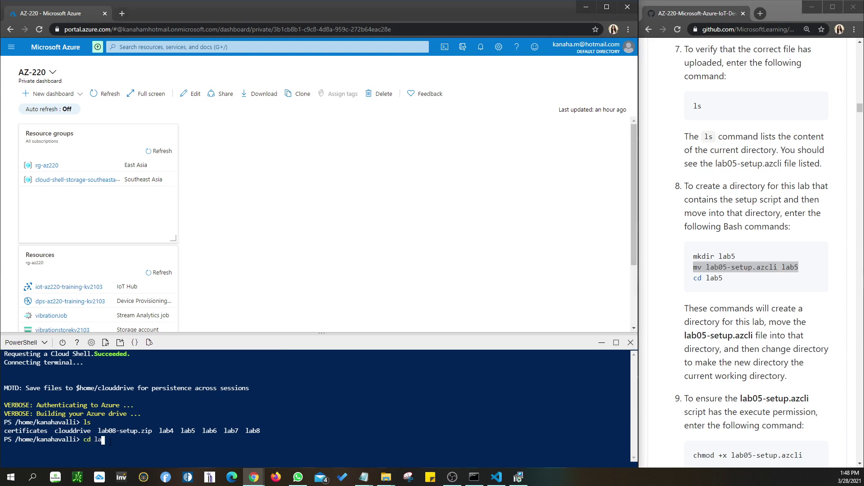